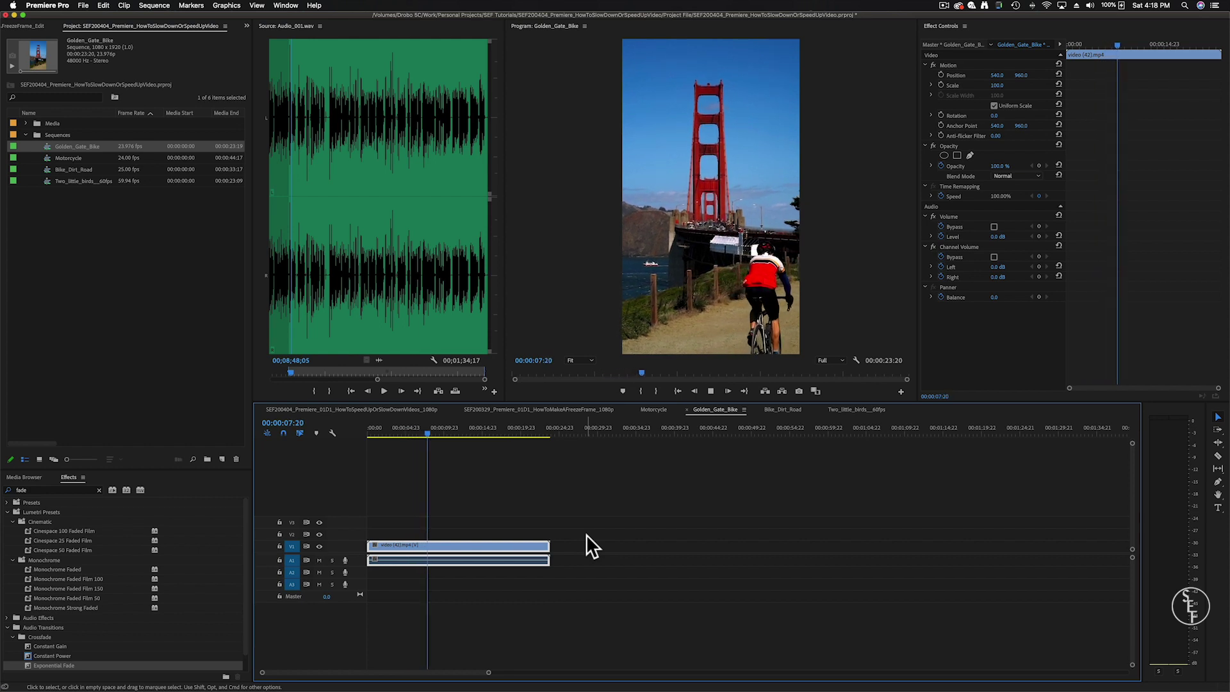
- Stop the Golden_Gate_Bike preview and select the bike clip on the timeline
{"action": "key", "text": "space"}
{"action": "left_click", "coordinate": [466, 553]}
- Set the Golden Gate bike clip's speed to 400%, shortening it to 00:00:05:23, and return to the start
{"action": "right_click", "coordinate": [494, 560]}
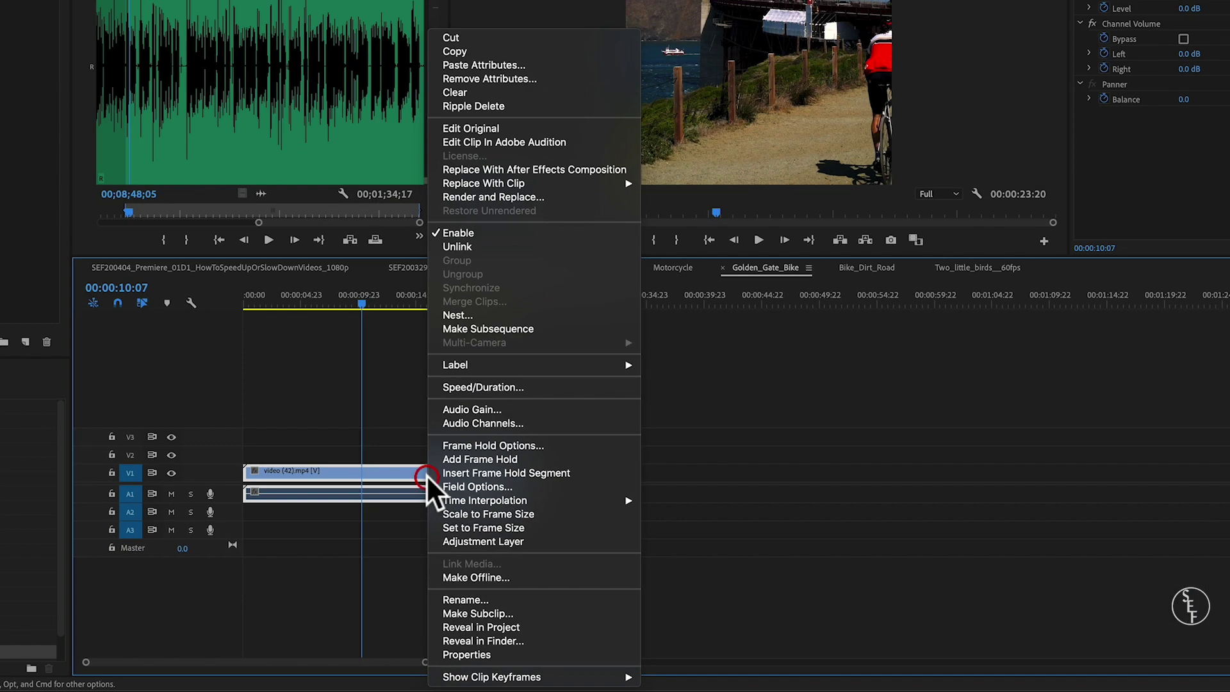
{"action": "left_click", "coordinate": [478, 386]}
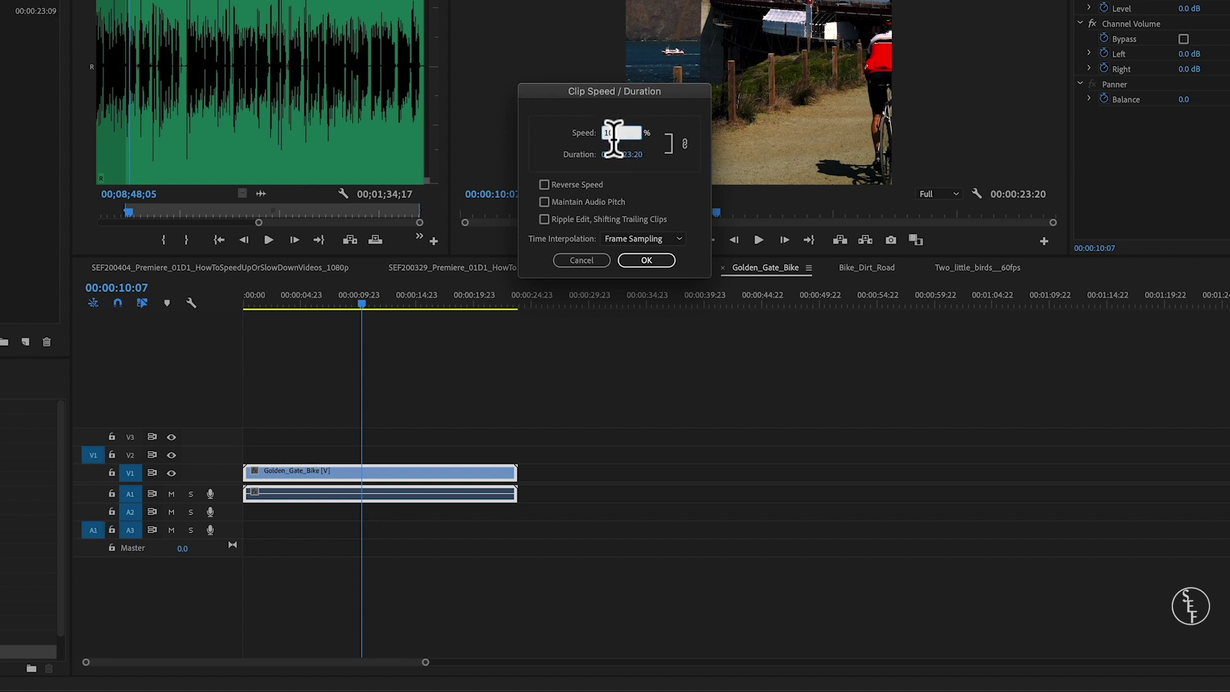
{"action": "key", "text": "BackSpace"}
{"action": "key", "text": "BackSpace"}
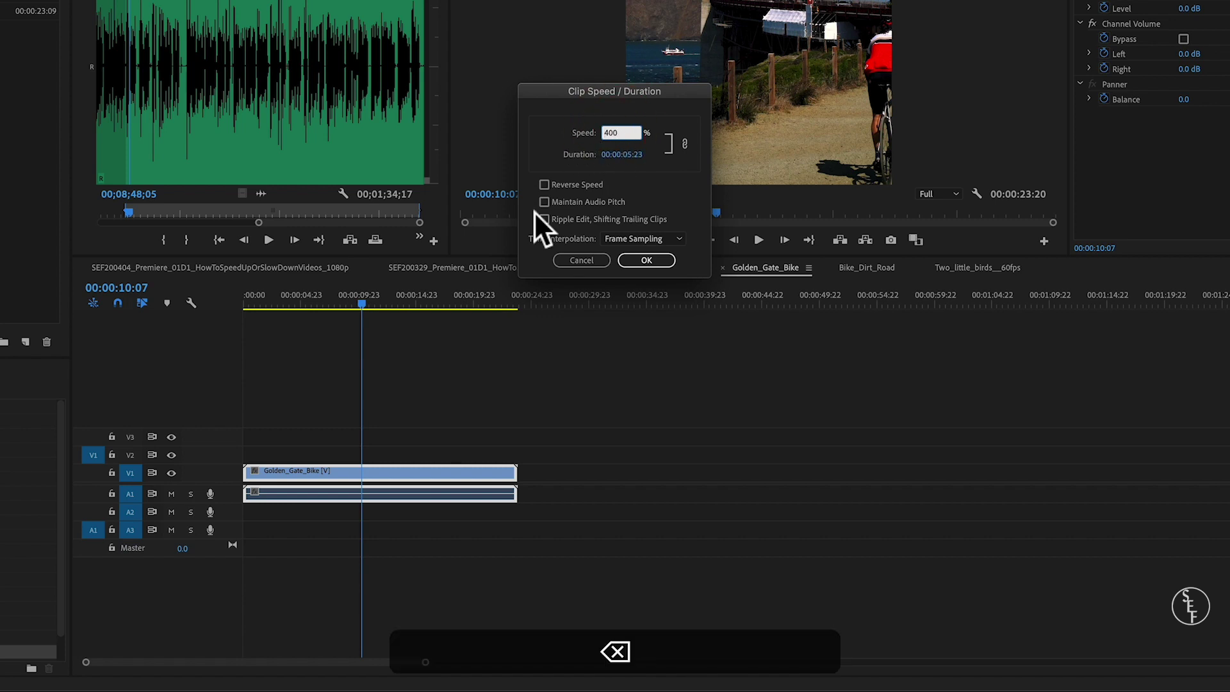
{"action": "left_click", "coordinate": [639, 255]}
{"action": "key", "text": "Home"}
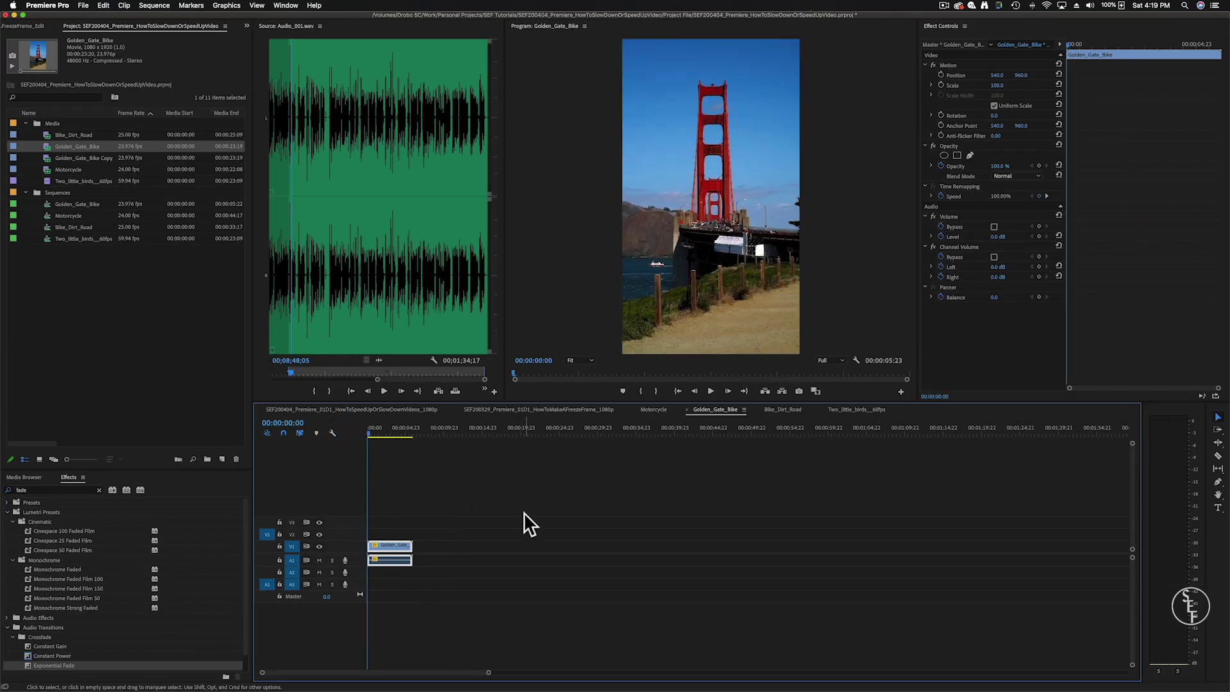
- Replay the 400% clip, then give the Golden Gate clip a new speed so the sequence runs 00:00:02:23
{"action": "key", "text": "space"}
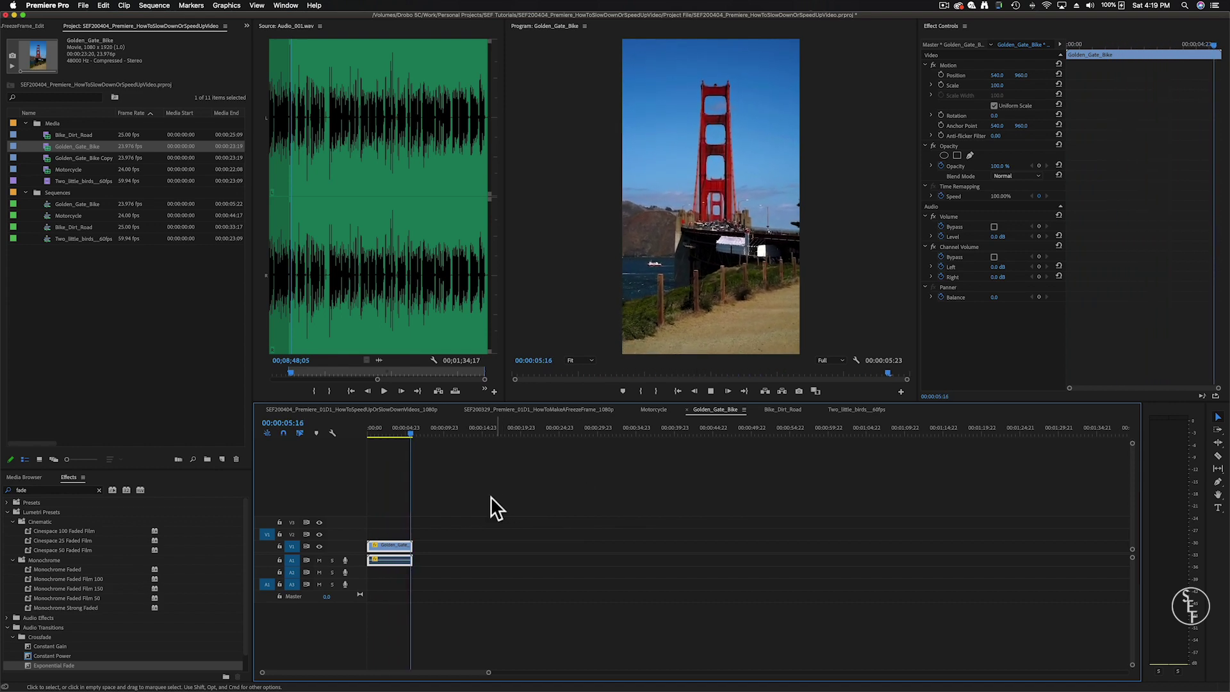
{"action": "right_click", "coordinate": [386, 547]}
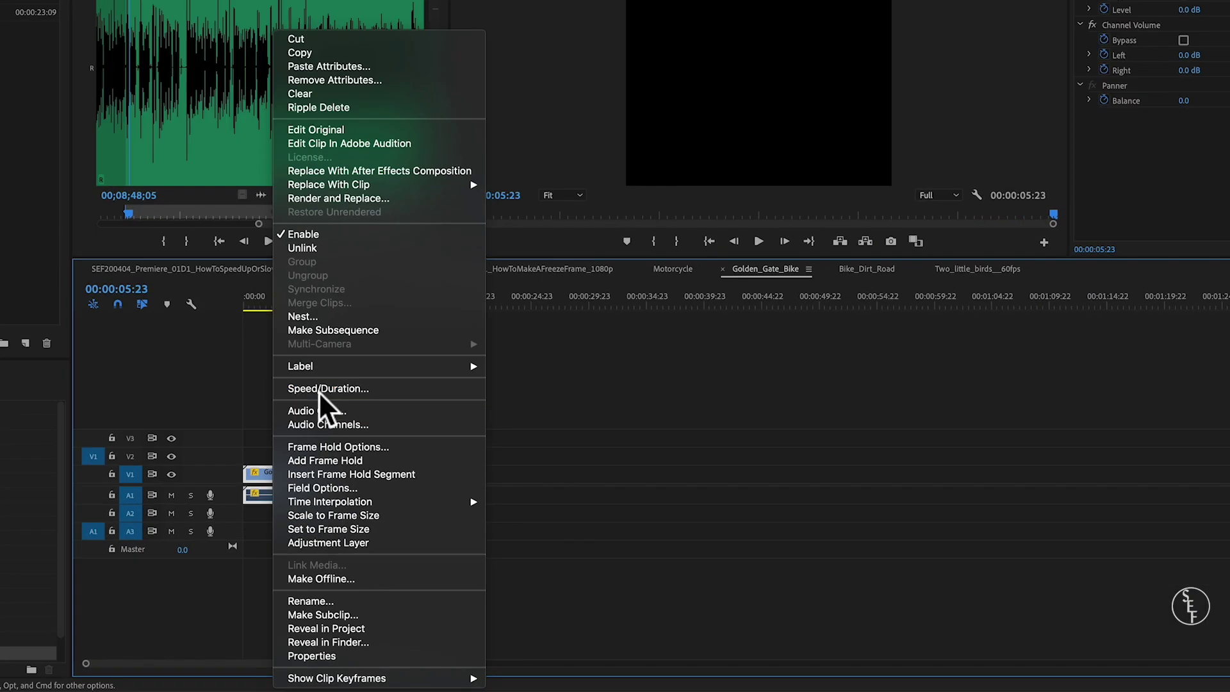
{"action": "left_click", "coordinate": [419, 490]}
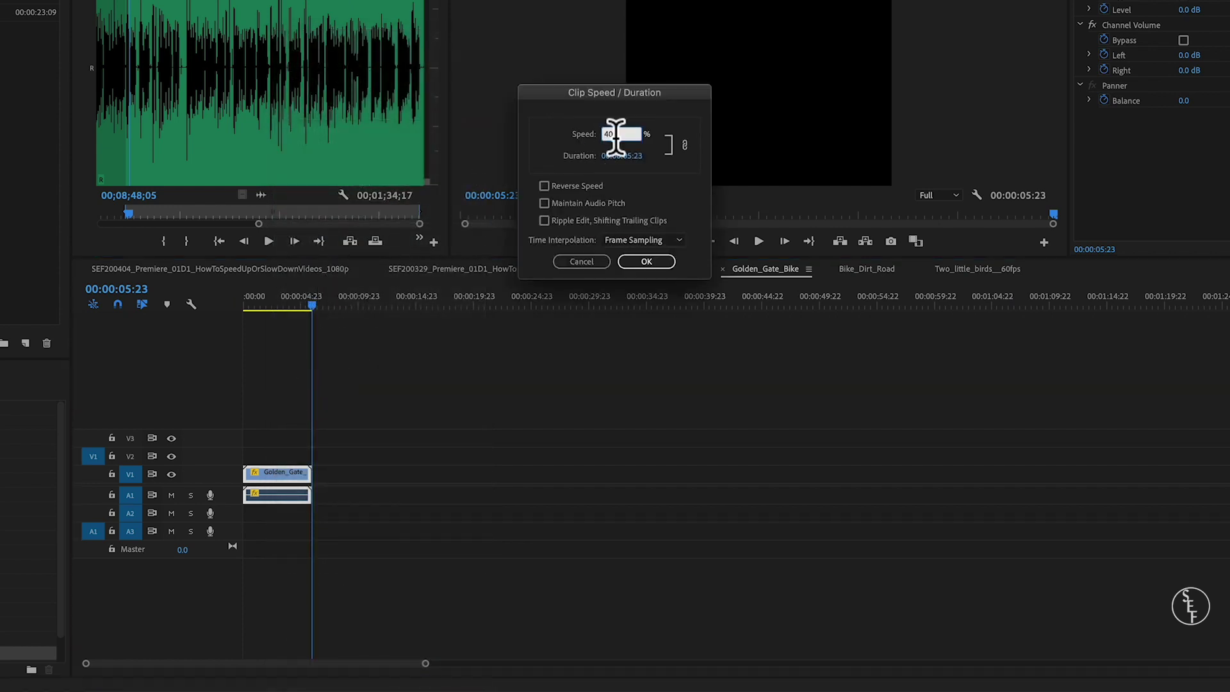
{"action": "type", "text": "400"}
{"action": "key", "text": "BackSpace"}
{"action": "left_click", "coordinate": [620, 137]}
{"action": "type", "text": "200"}
{"action": "key", "text": "BackSpace"}
{"action": "left_click", "coordinate": [657, 258]}
{"action": "key", "text": "space"}
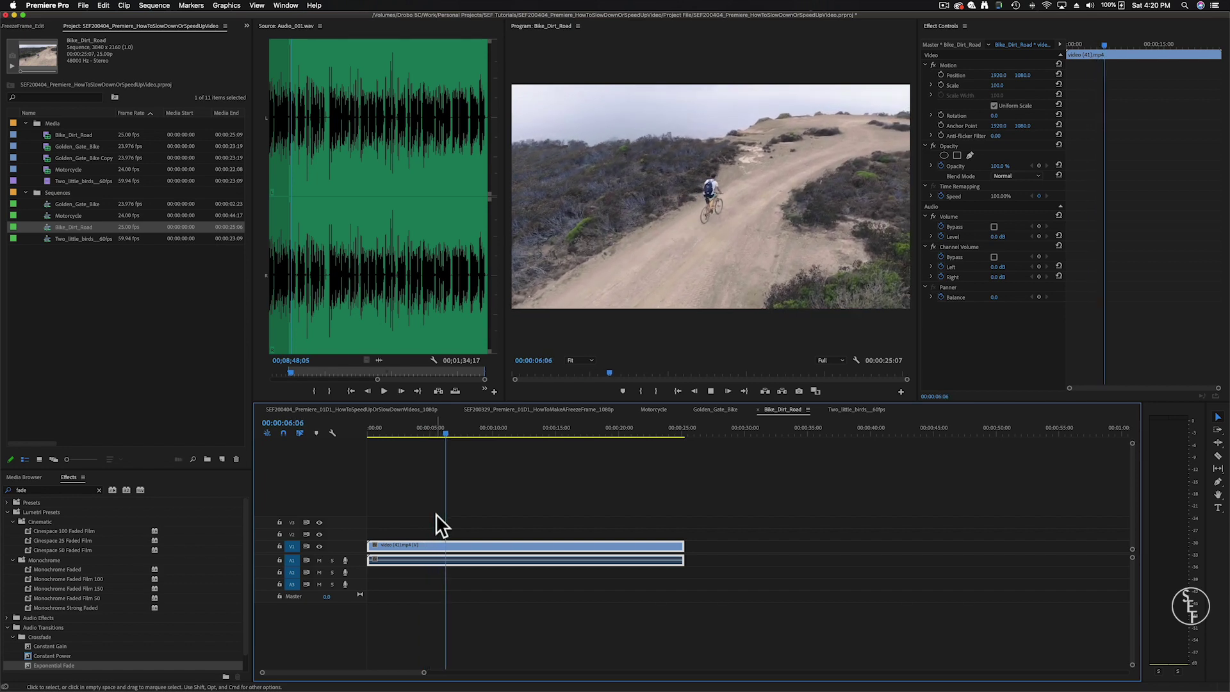
- Change the dirt road clip's speed from 100 to 50%, stretching it to 00:00:50:14
{"action": "right_click", "coordinate": [511, 546]}
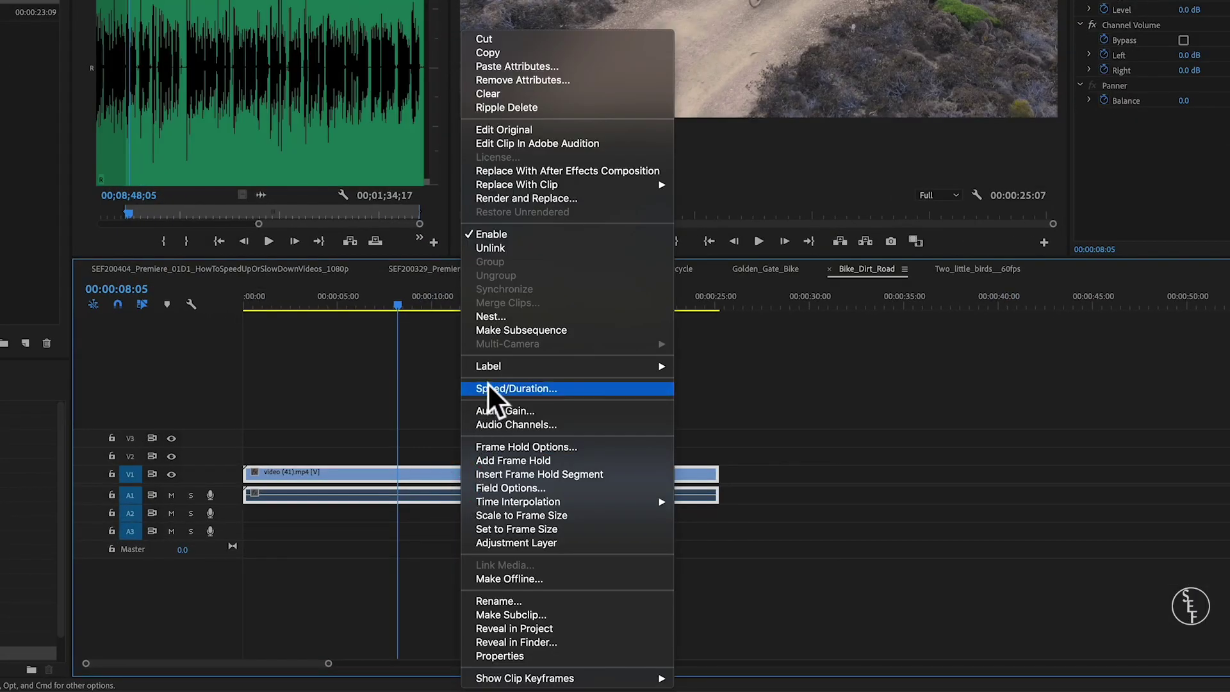
{"action": "left_click", "coordinate": [487, 388]}
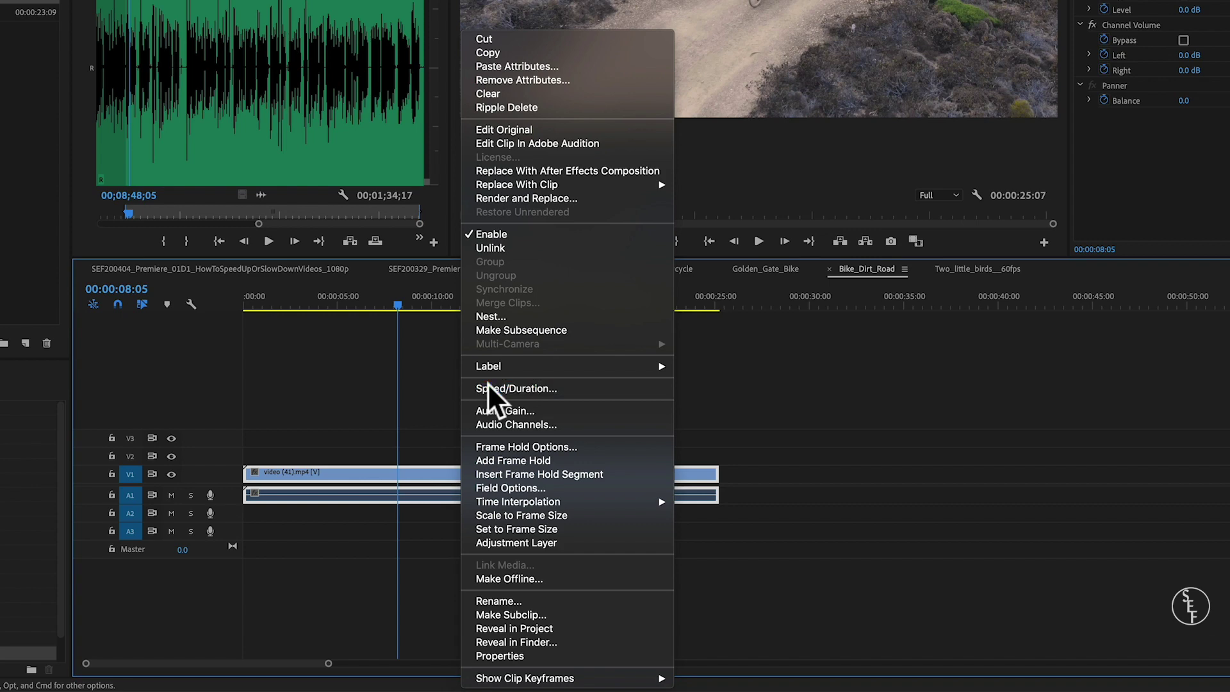
{"action": "key", "text": "BackSpace"}
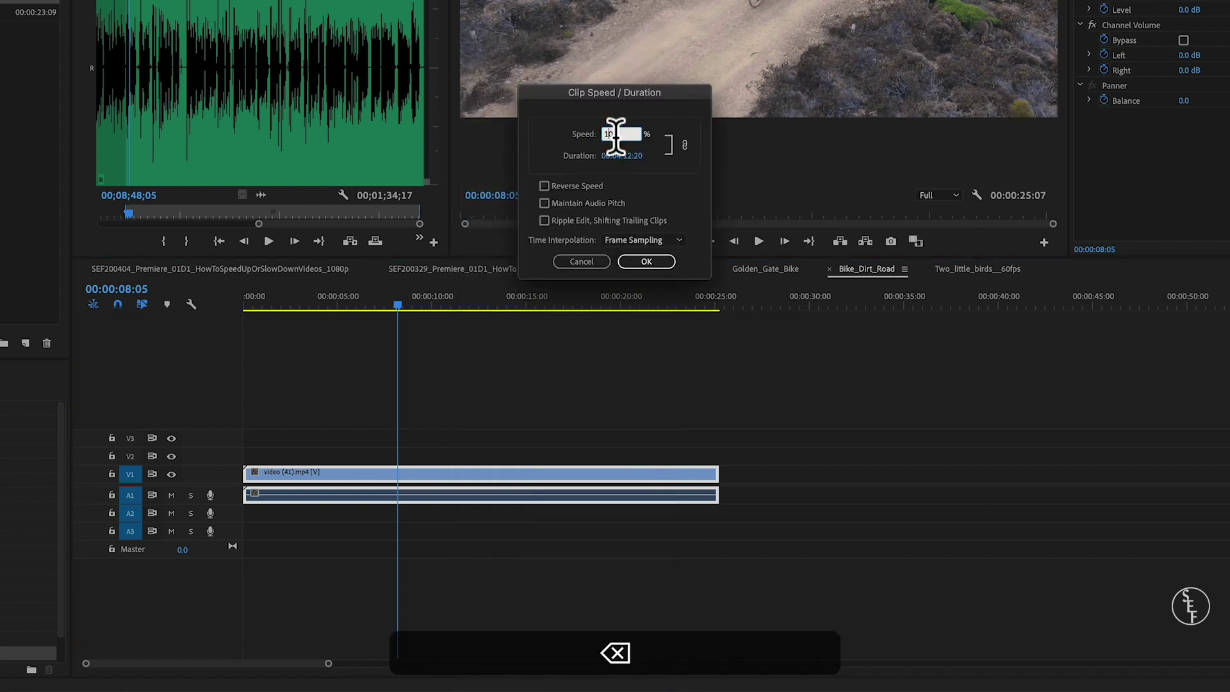
{"action": "left_click", "coordinate": [608, 133]}
{"action": "key", "text": "BackSpace"}
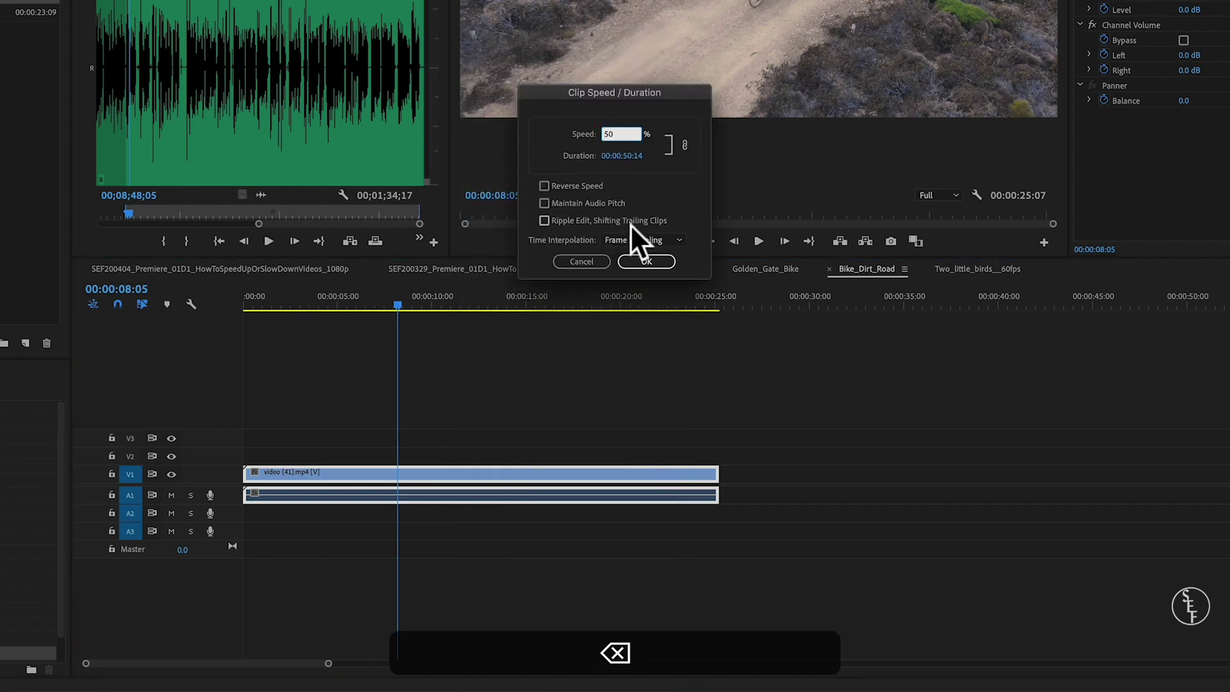
{"action": "left_click", "coordinate": [634, 262]}
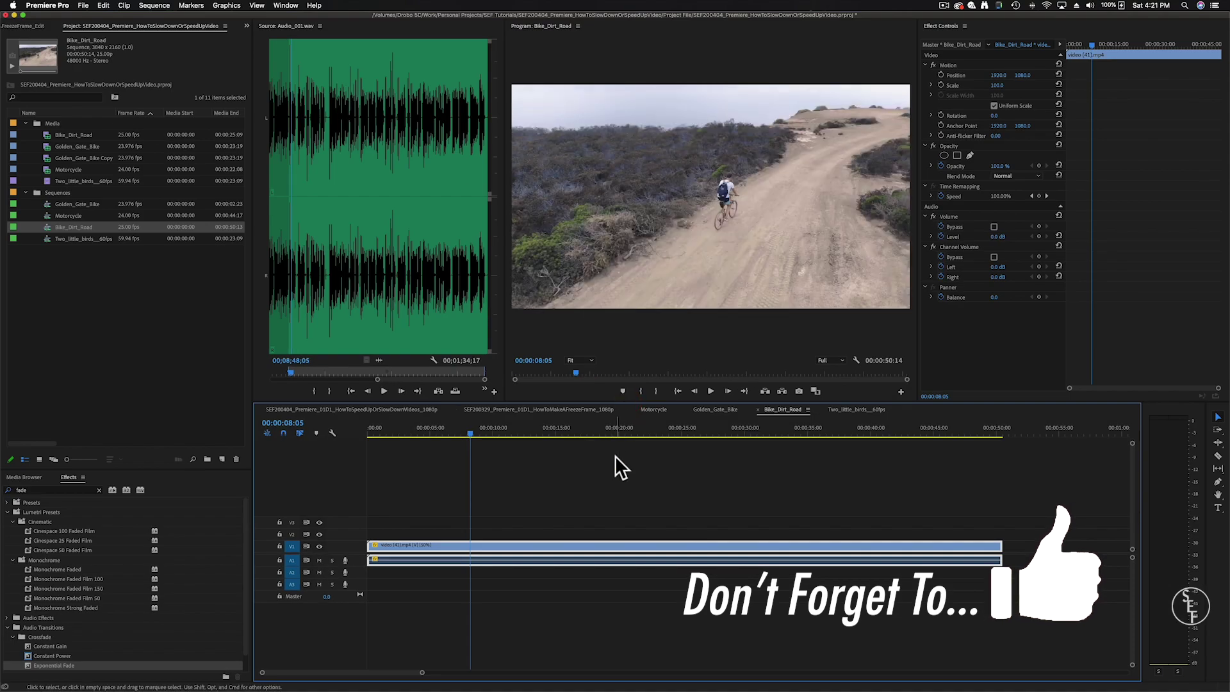
{"action": "left_click", "coordinate": [401, 434]}
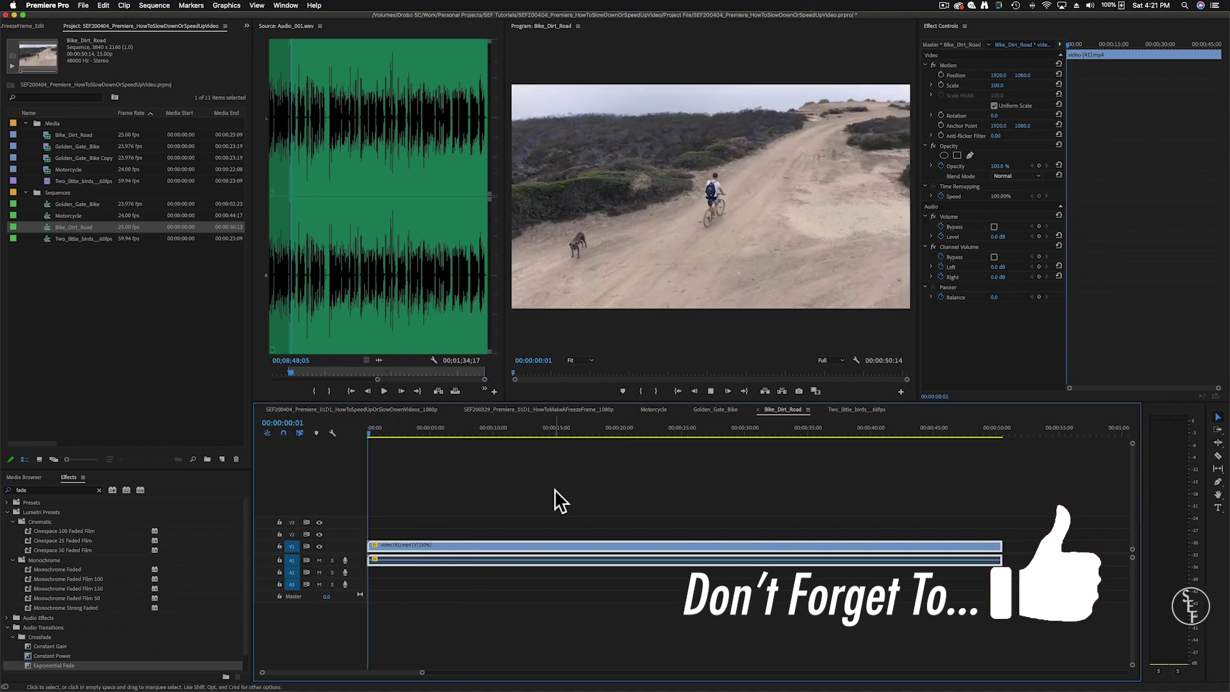
- Play the Bike_Dirt_Road sequence from the start to watch the 50% slow motion
{"action": "key", "text": "space"}
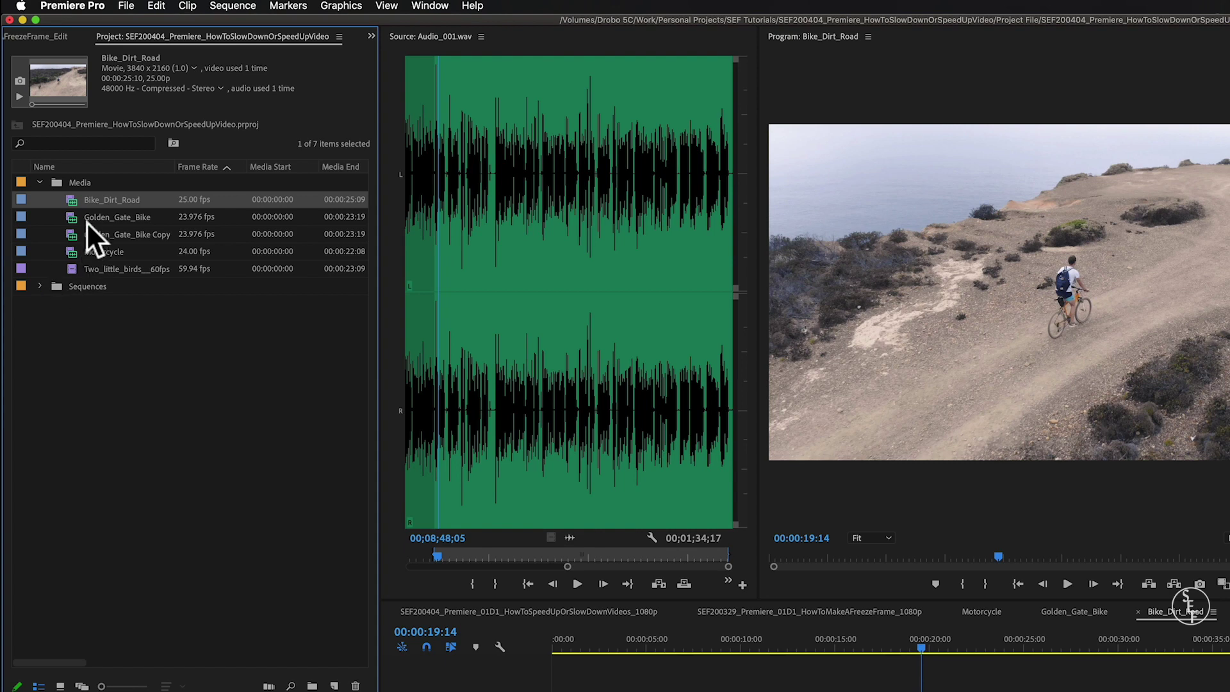
- Open the Bike_Dirt_Road footage's Properties window and move it where it can be read
{"action": "right_click", "coordinate": [94, 200]}
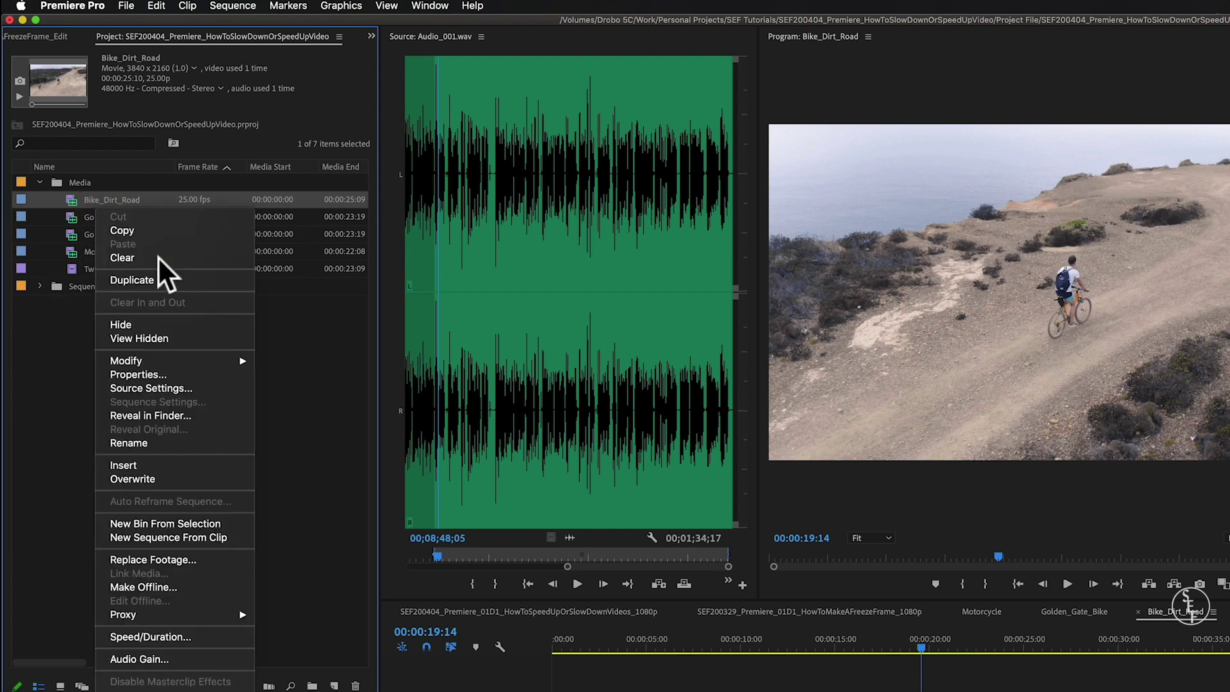
{"action": "left_click", "coordinate": [155, 368]}
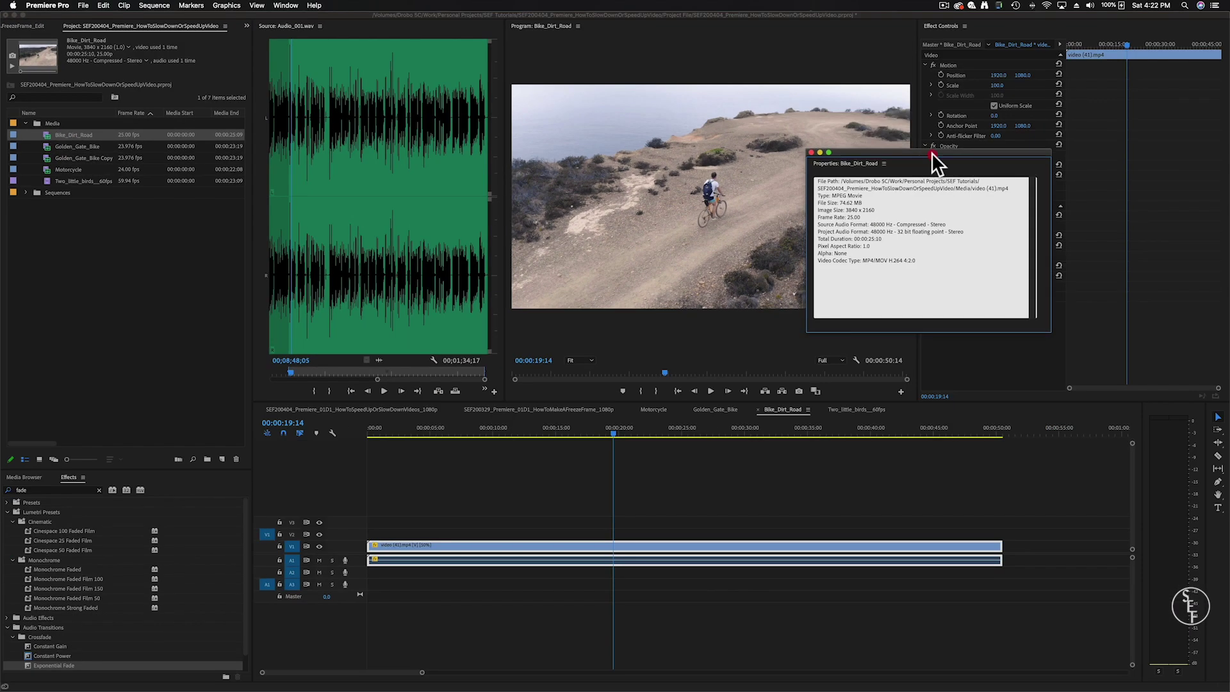
{"action": "left_click_drag", "start_coordinate": [933, 164], "coordinate": [809, 206]}
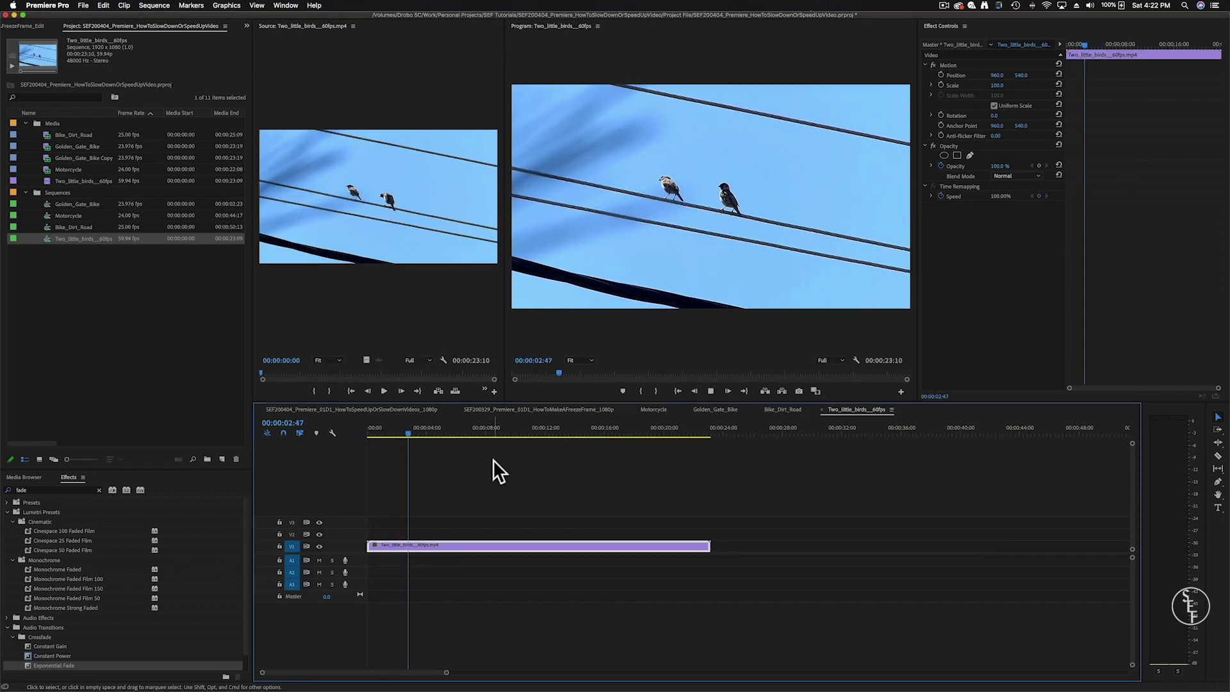
- Set the Two_little_birds clip's speed to 50%, stretching the sequence to 00:00:46:20
{"action": "right_click", "coordinate": [442, 546]}
{"action": "left_click", "coordinate": [493, 522]}
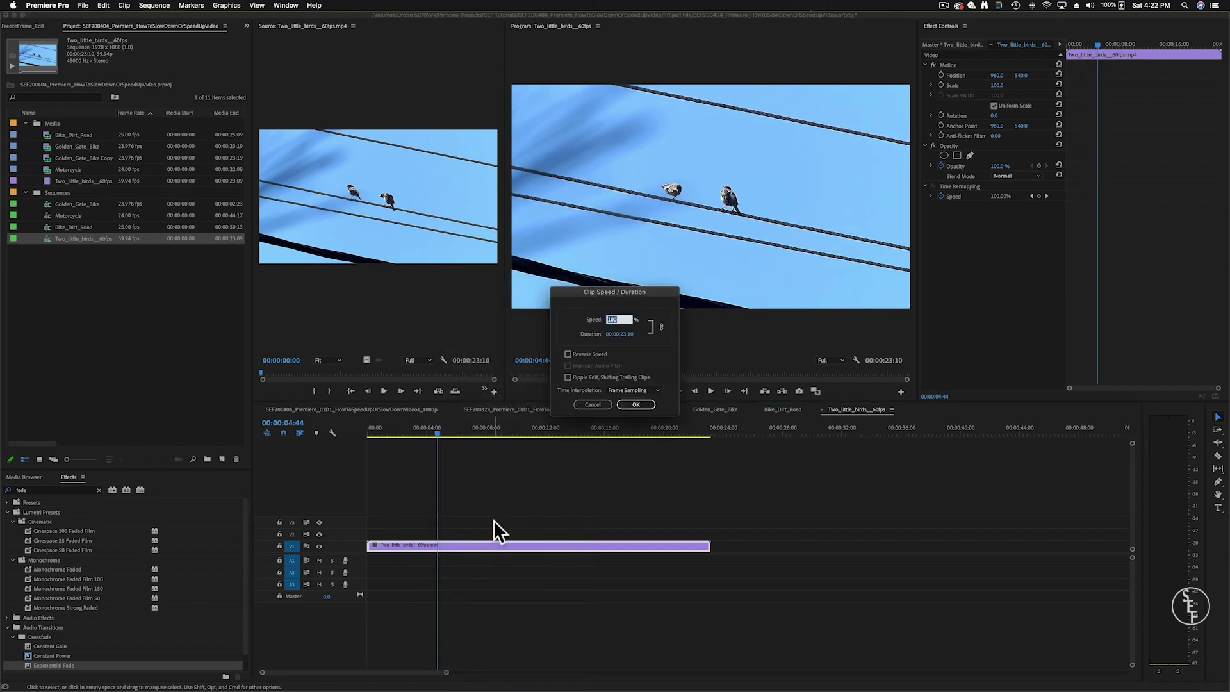
{"action": "type", "text": "50"}
{"action": "key", "text": "Return"}
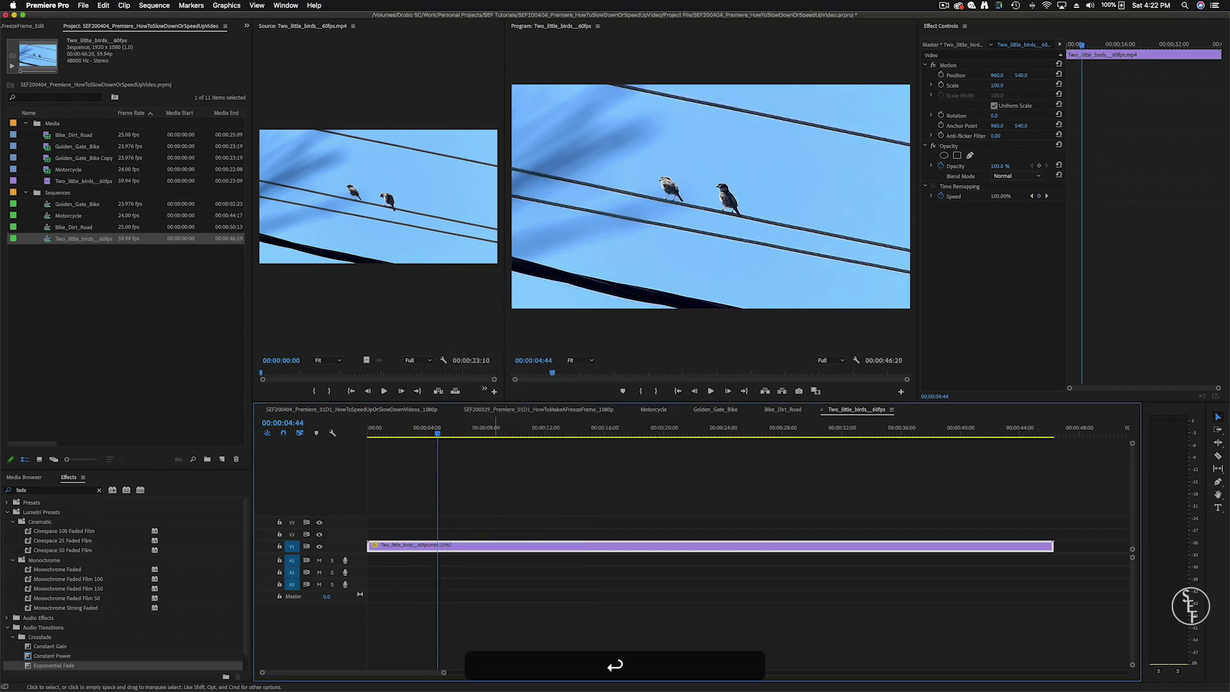
- Play the slowed birds sequence from near the start, then select Bike_Dirt_Road in the project
{"action": "left_click", "coordinate": [410, 433]}
{"action": "key", "text": "space"}
{"action": "left_click", "coordinate": [516, 444]}
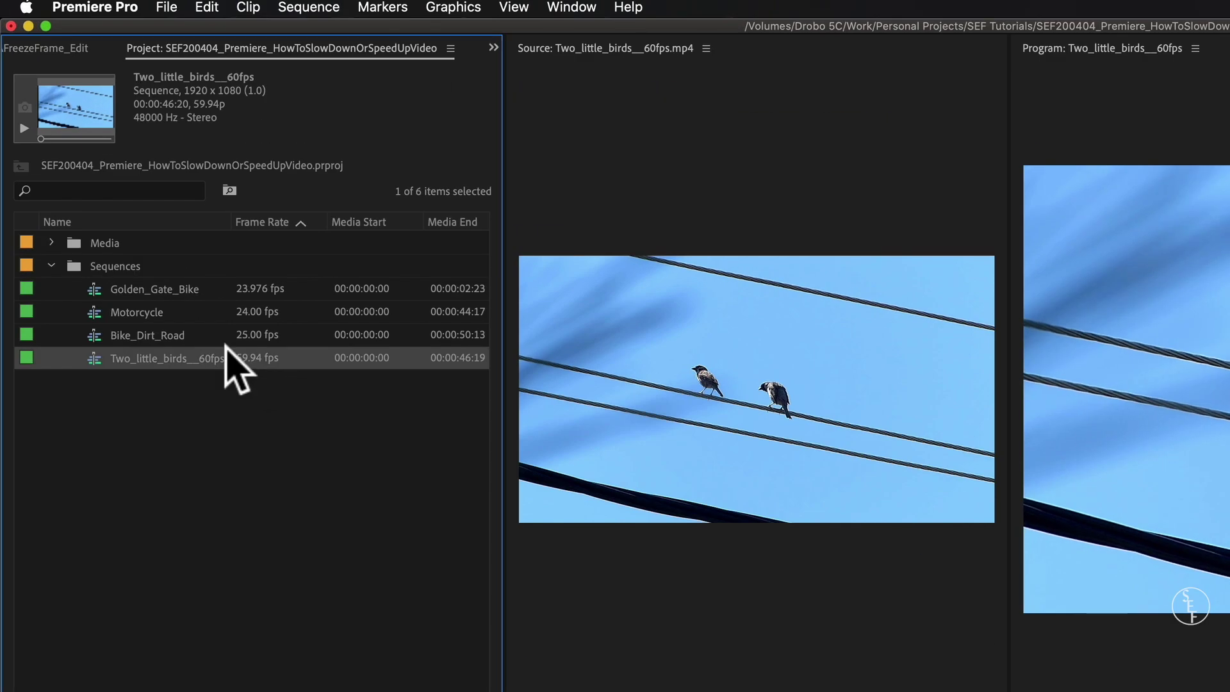
{"action": "left_click", "coordinate": [255, 334]}
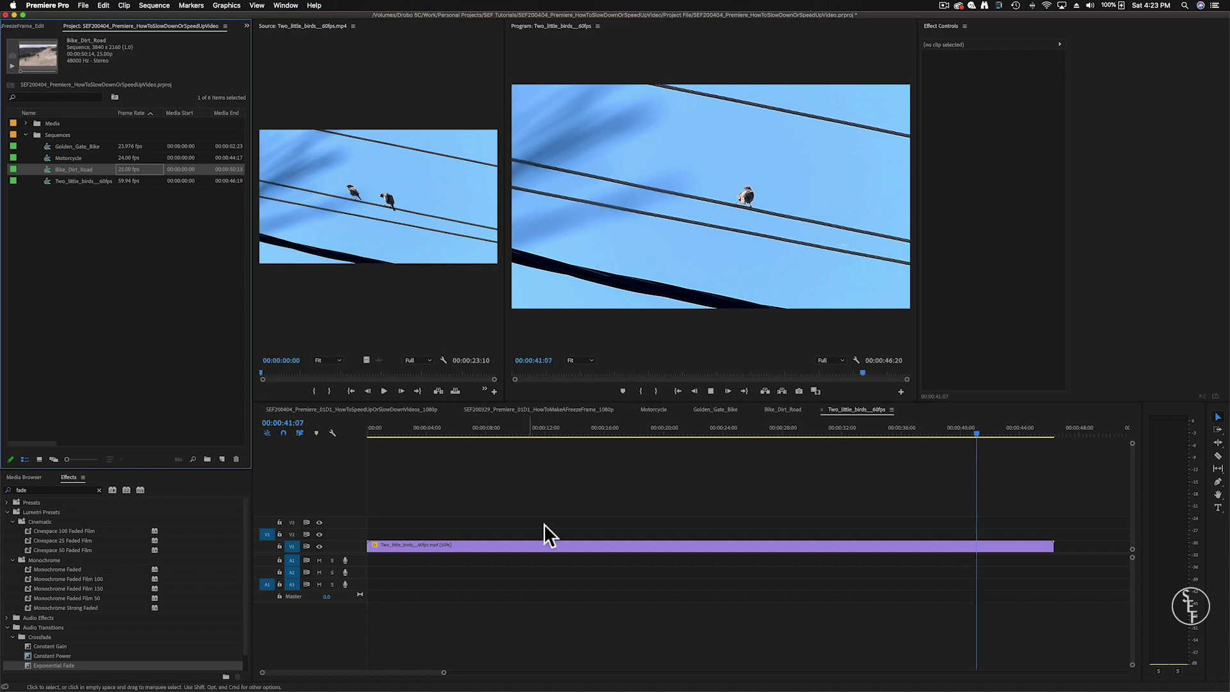
- In Bike_Dirt_Road, change the clip's speed from 50 to 75%, shortening it to about 33 seconds
{"action": "left_click", "coordinate": [783, 409]}
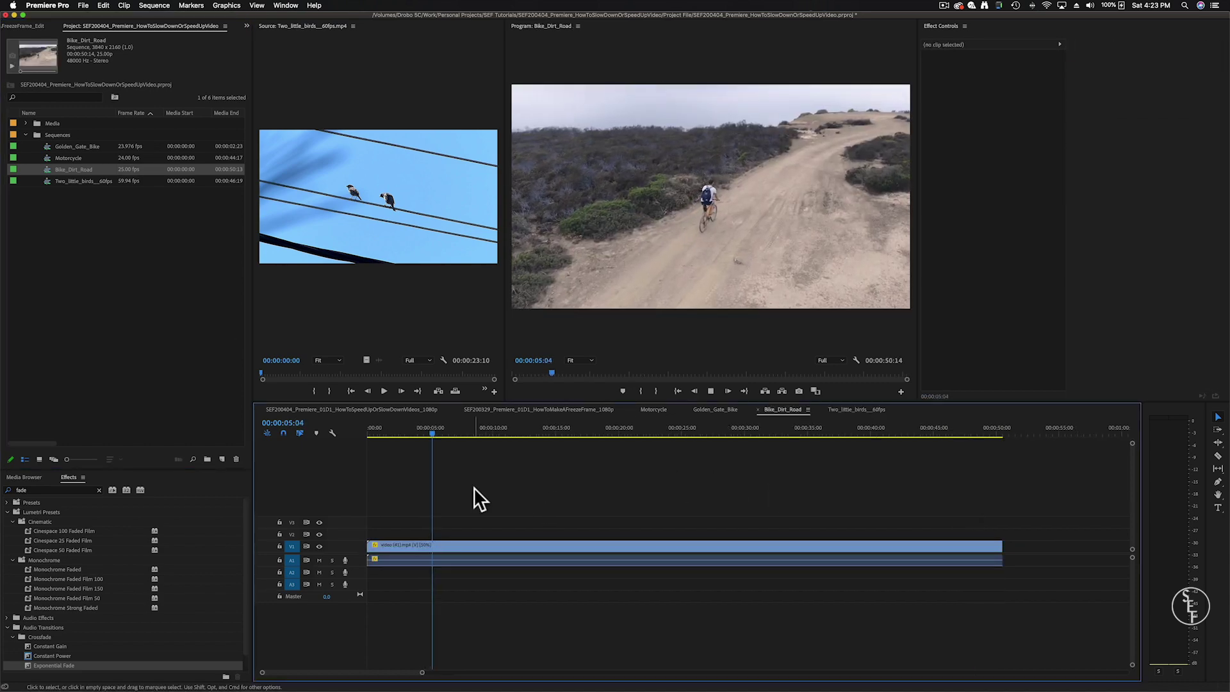
{"action": "left_click", "coordinate": [457, 546]}
{"action": "right_click", "coordinate": [455, 546]}
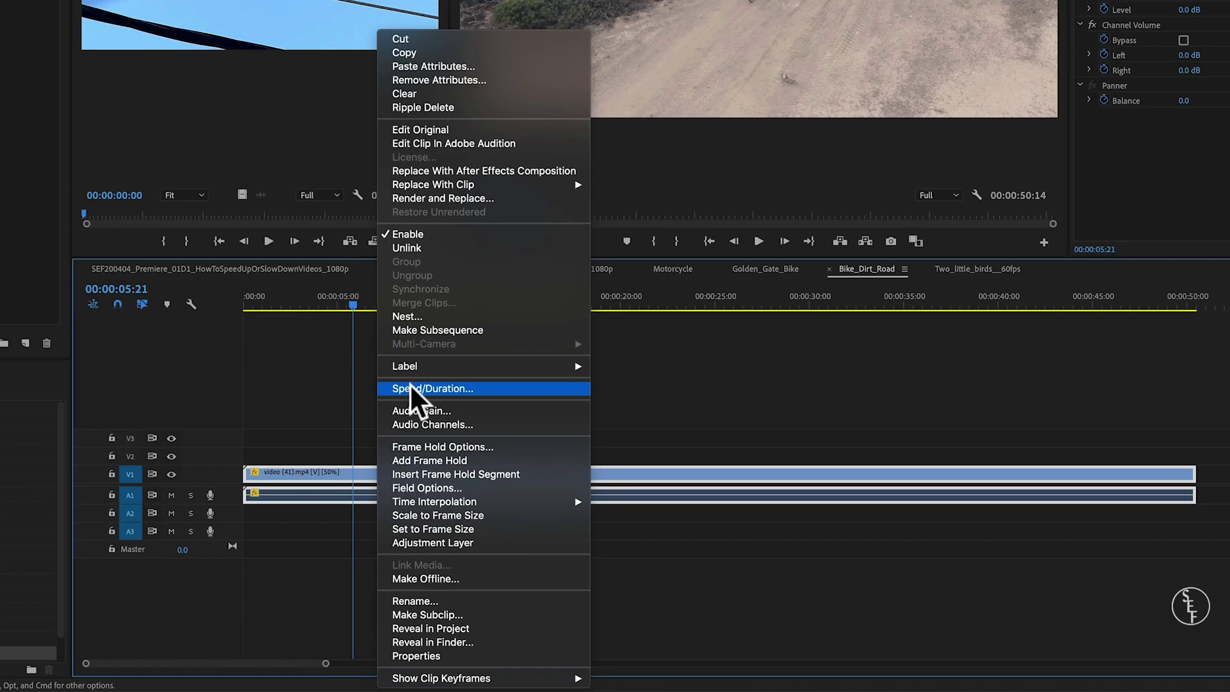
{"action": "left_click", "coordinate": [409, 387]}
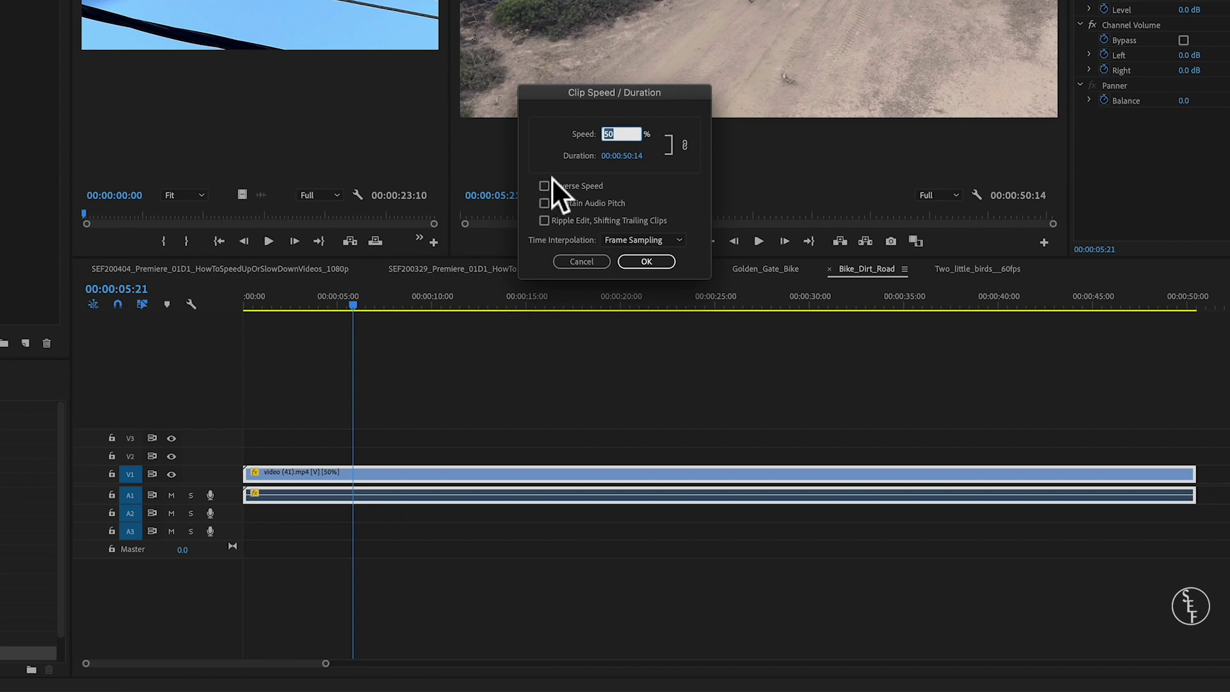
{"action": "key", "text": "BackSpace"}
{"action": "type", "text": "7"}
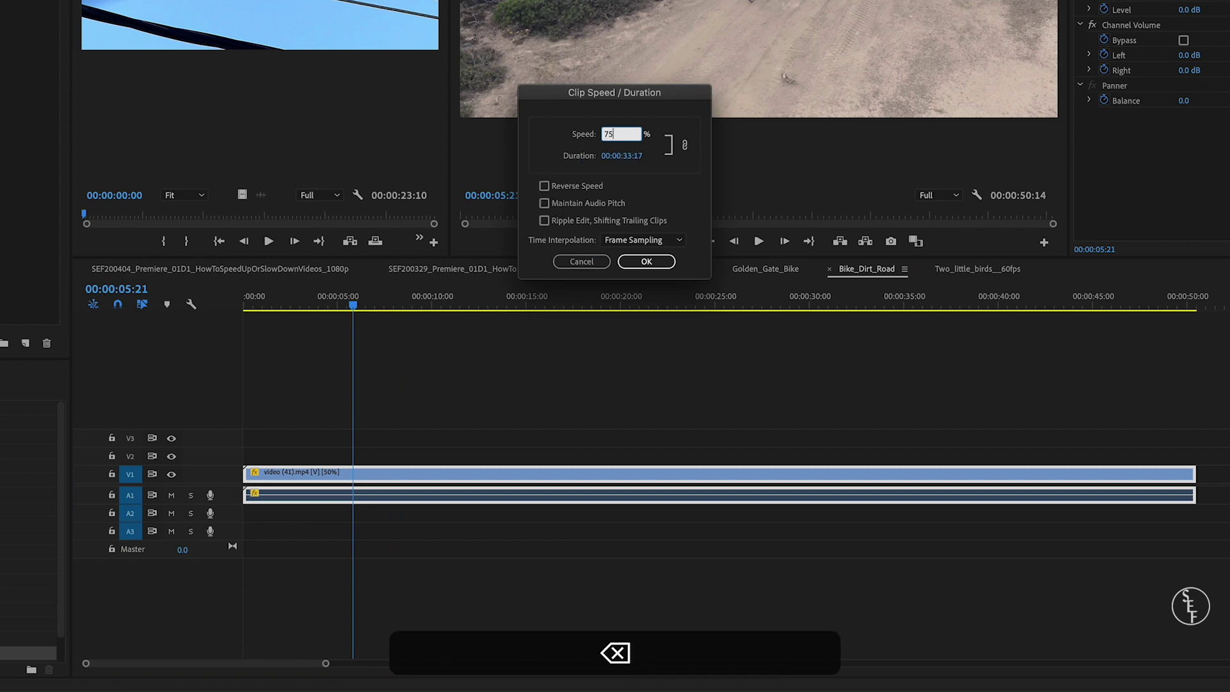
{"action": "type", "text": "5"}
{"action": "left_click", "coordinate": [644, 259]}
{"action": "left_click_drag", "start_coordinate": [275, 295], "coordinate": [245, 296]}
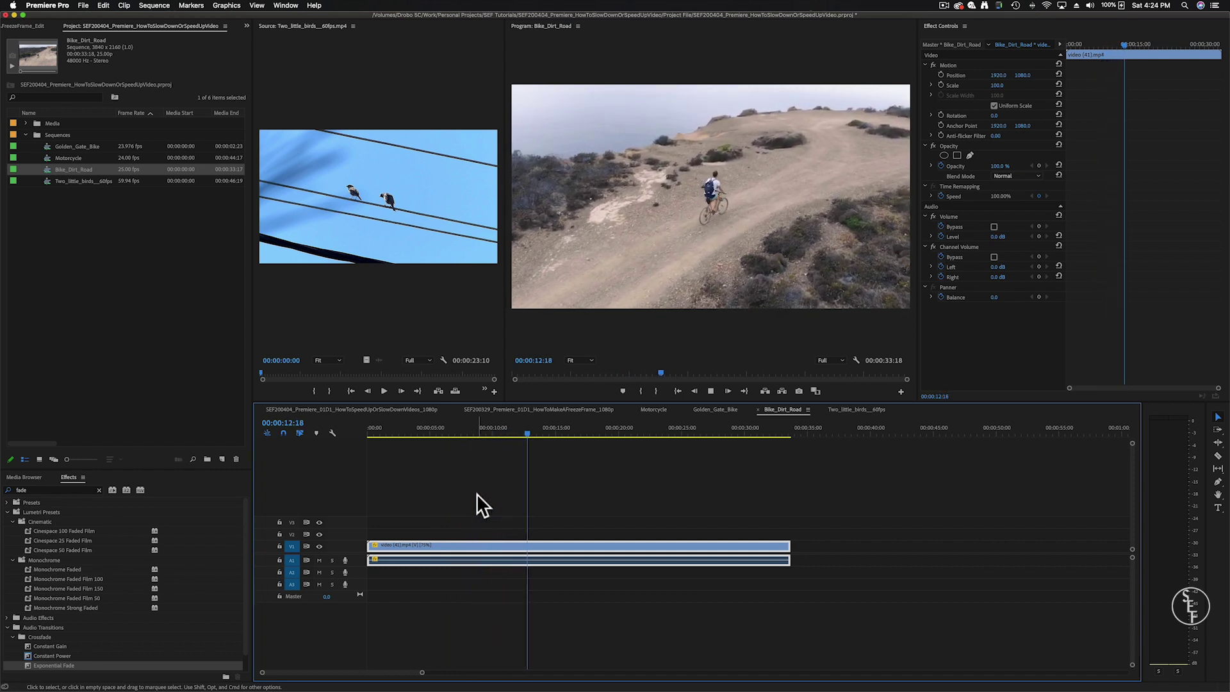
- Open Golden_Gate_Bike from the Project panel and play the retimed clip from the start
{"action": "key", "text": "Return"}
{"action": "key", "text": "space"}
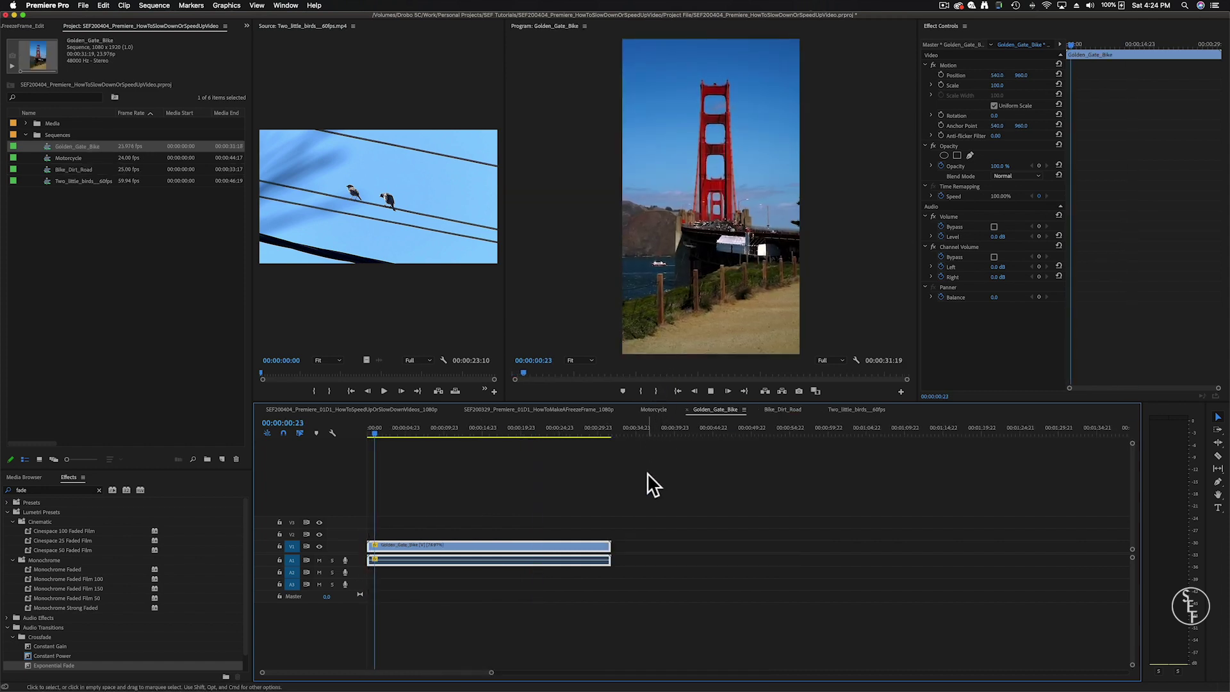